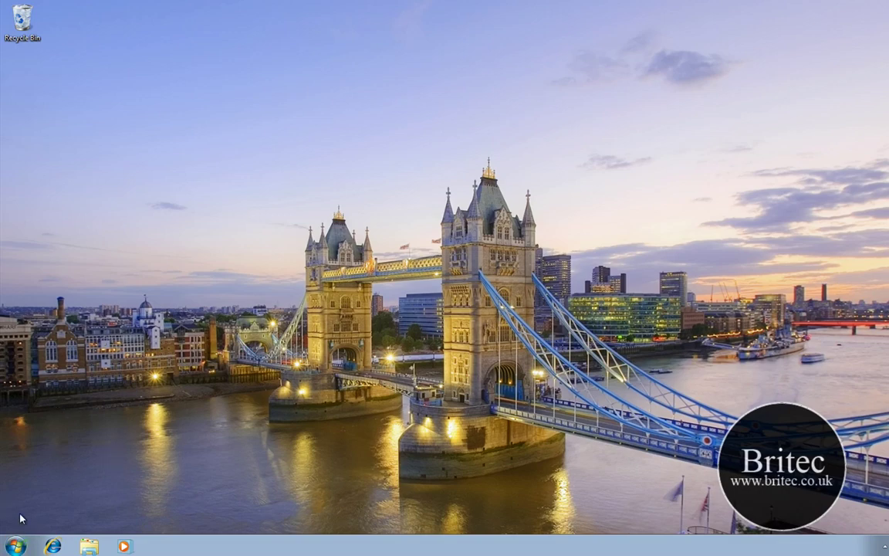
# Step: Launch the Registry Editor with regedit and allow it to make changes to the computer
pyautogui.click(15, 545)
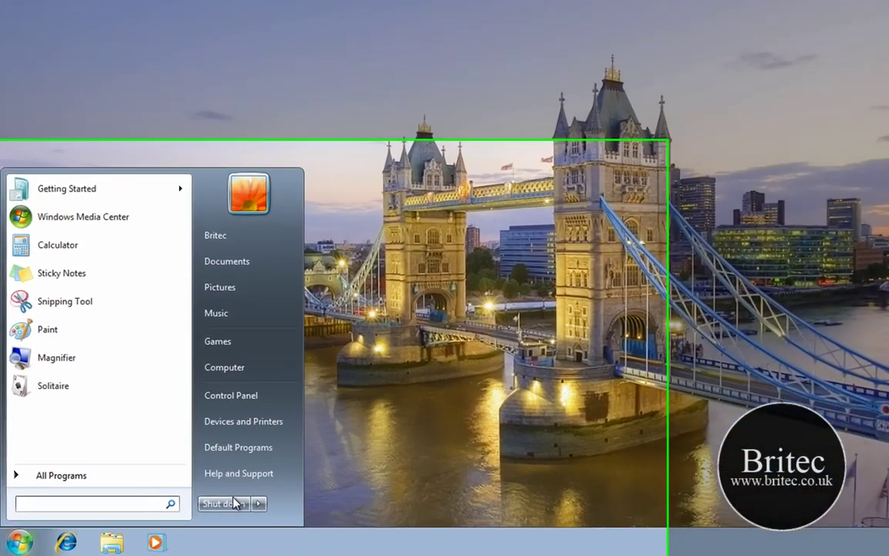
pyautogui.write('reged')
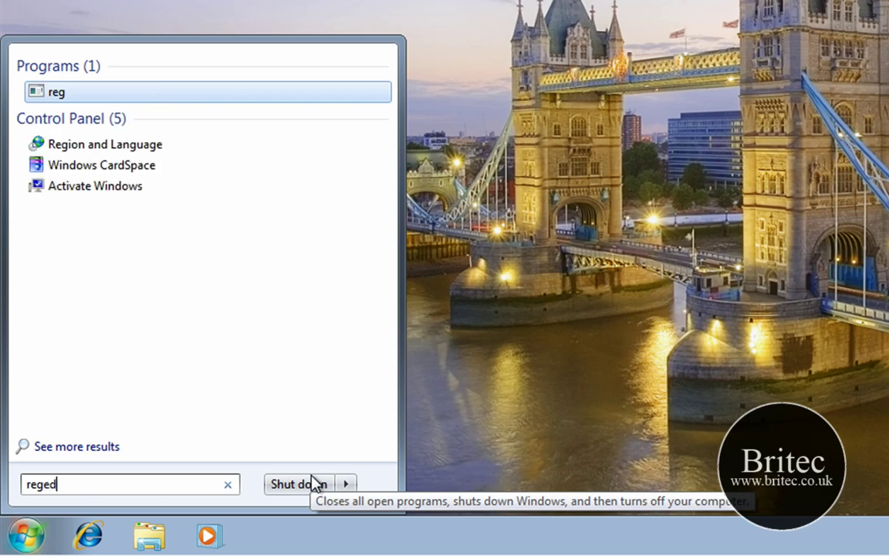
pyautogui.write('it')
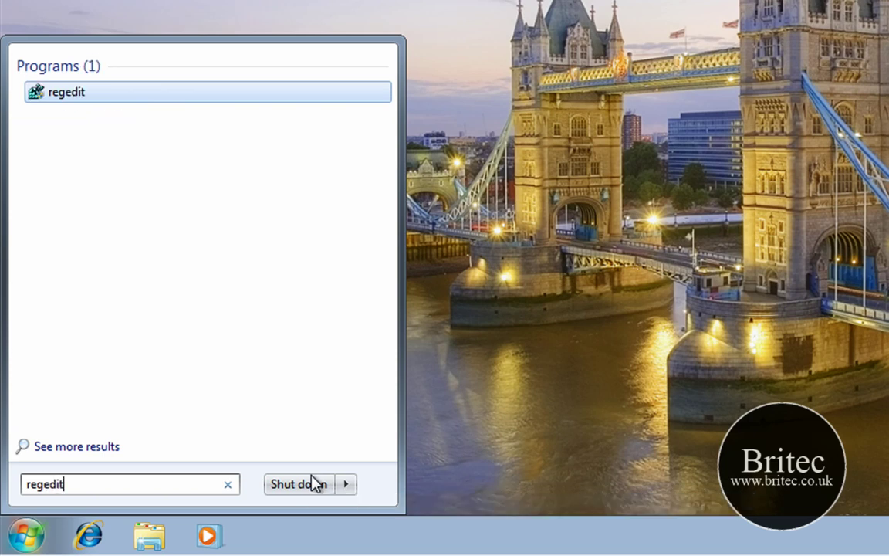
pyautogui.press('Return')
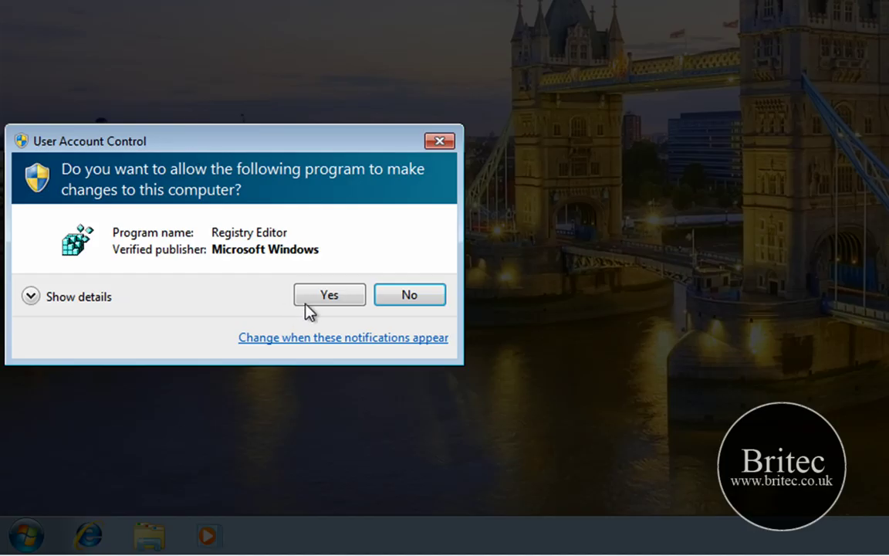
pyautogui.click(310, 310)
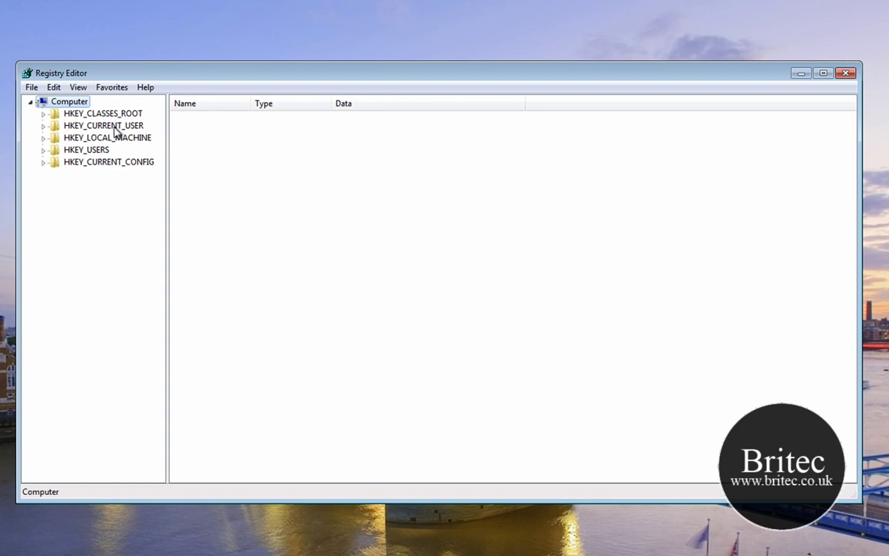
# Step: Export the whole registry to the Desktop as a registration file named registrybackup, and close the Registry Editor
pyautogui.click(30, 87)
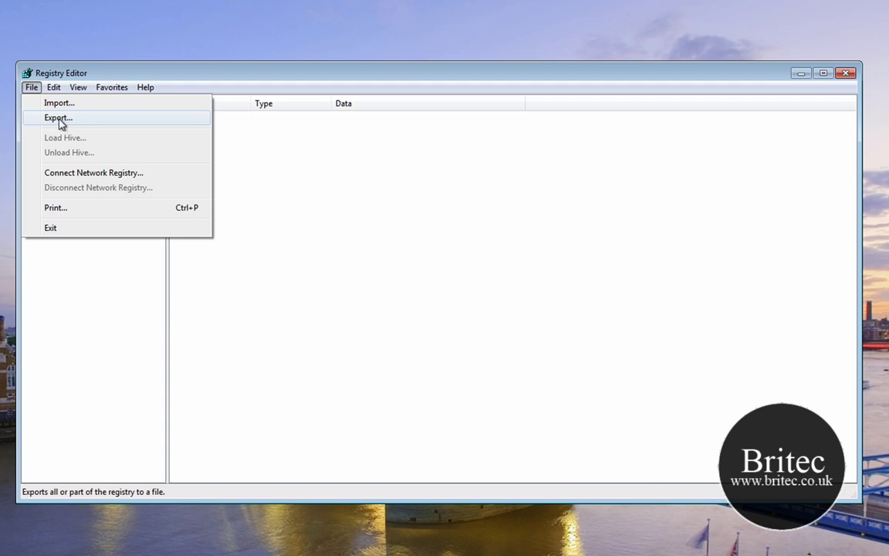
pyautogui.click(59, 119)
pyautogui.moveTo(179, 116); pyautogui.dragTo(417, 111)
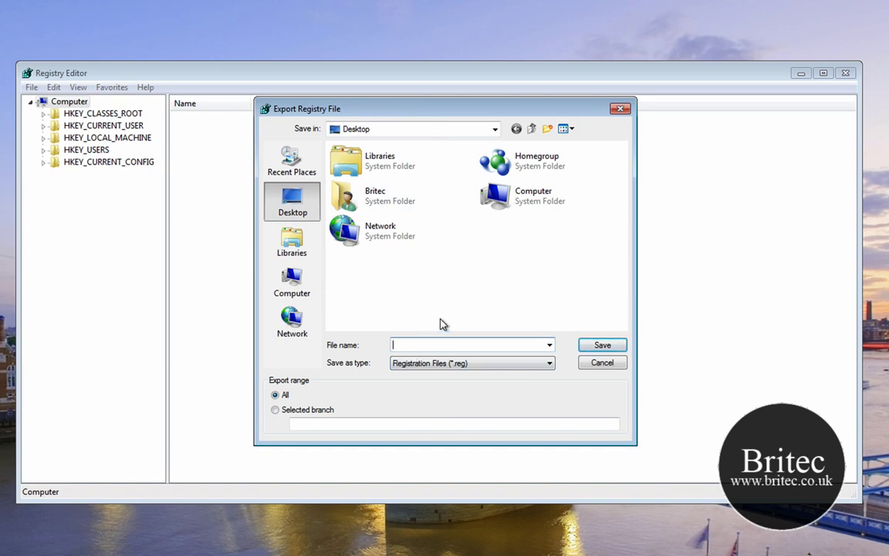
pyautogui.write('registrybackup')
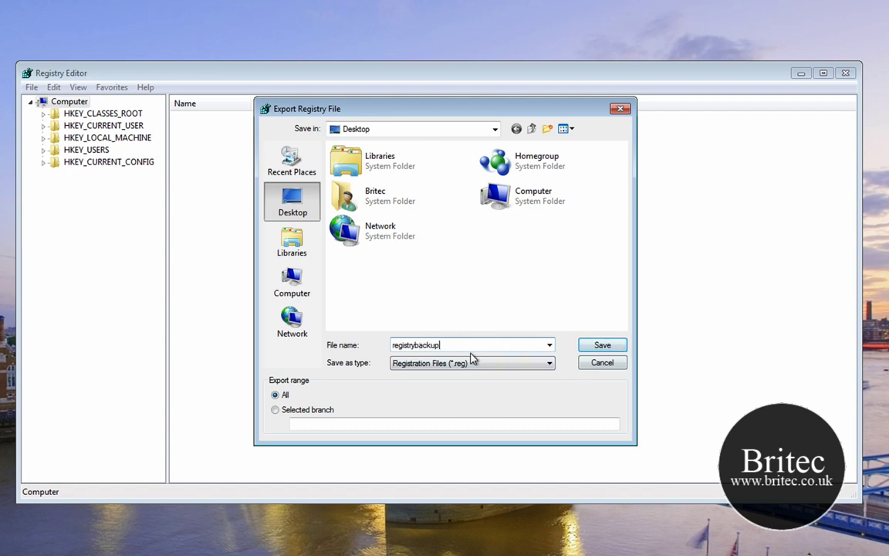
pyautogui.click(429, 366)
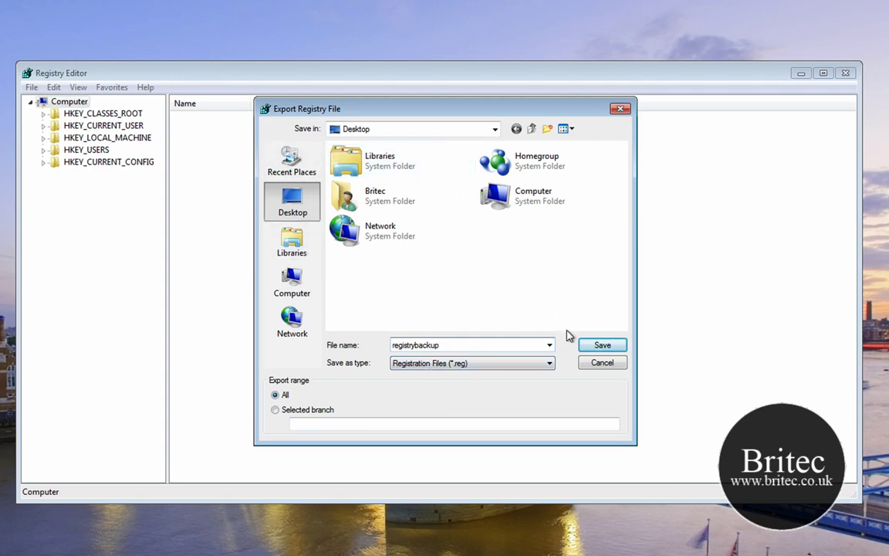
pyautogui.click(602, 346)
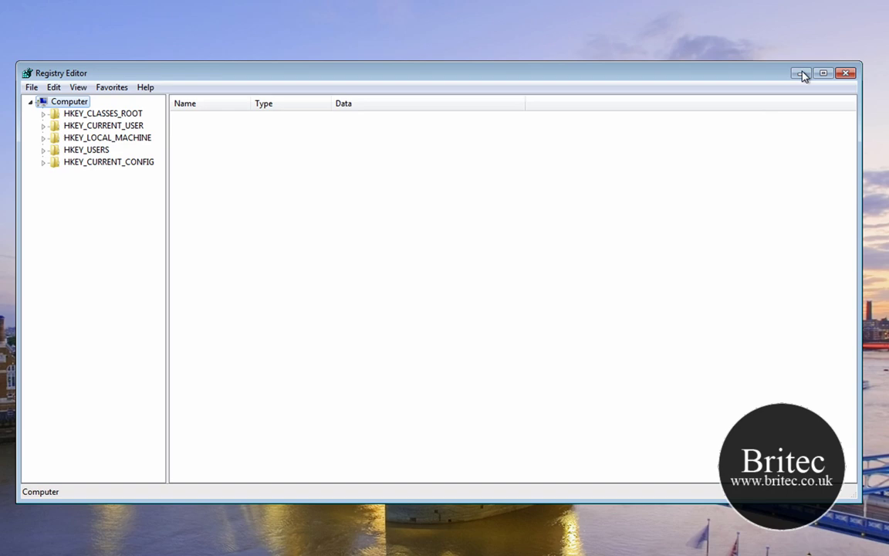
pyautogui.click(847, 76)
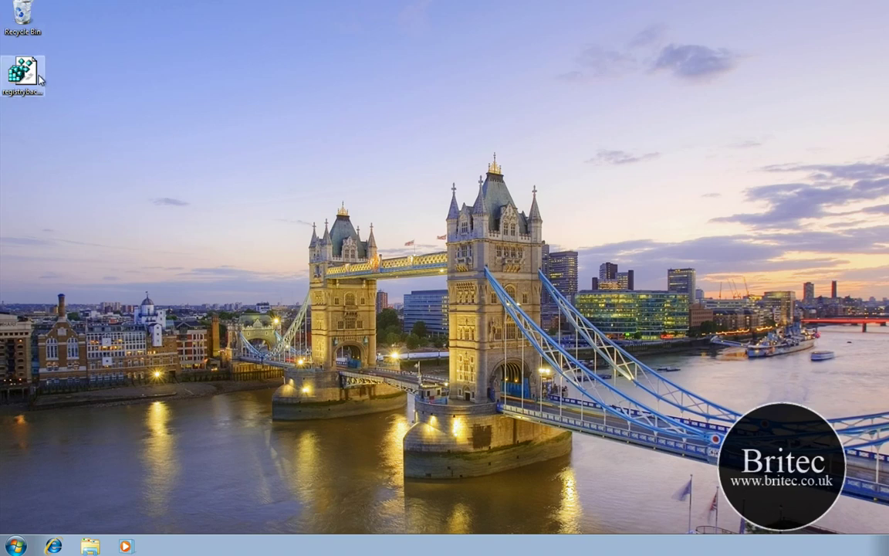
# Step: Restart the computer and boot it from the Windows 7 installation disc
pyautogui.moveTo(28, 78)
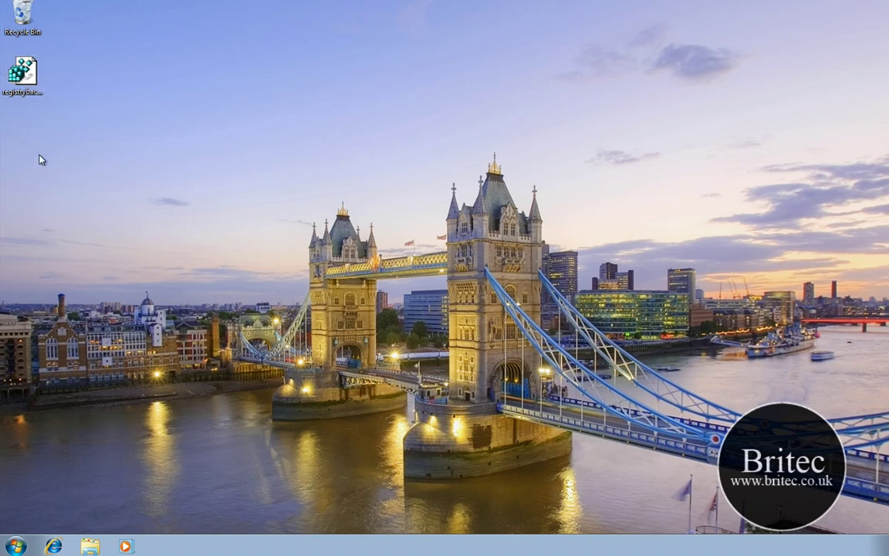
pyautogui.click(16, 545)
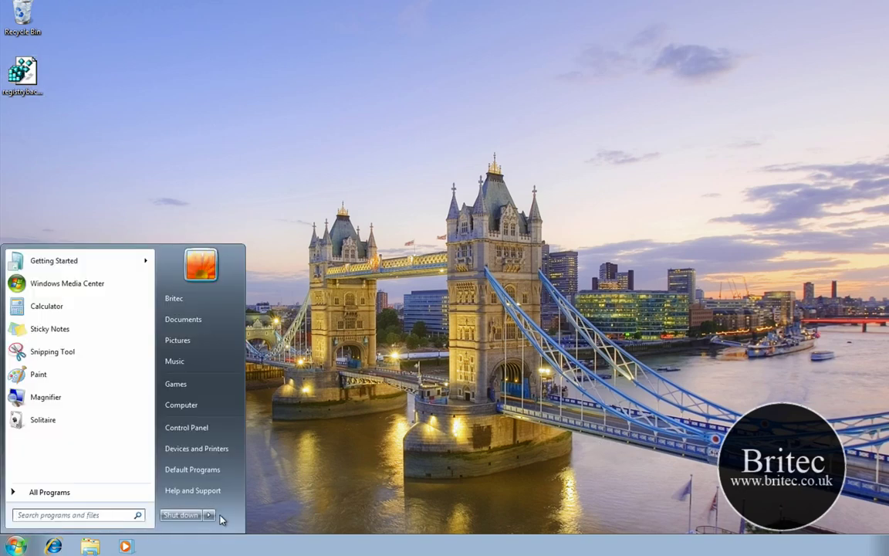
pyautogui.click(208, 515)
pyautogui.click(243, 500)
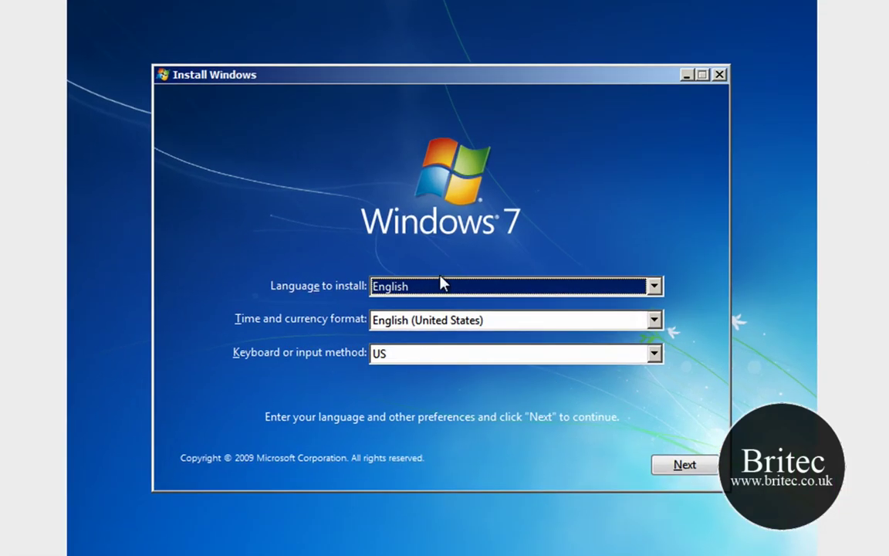
# Step: Accept the default English setup preferences, choose to repair the Windows 7 installation with recovery tools, and open a Command Prompt
pyautogui.click(690, 466)
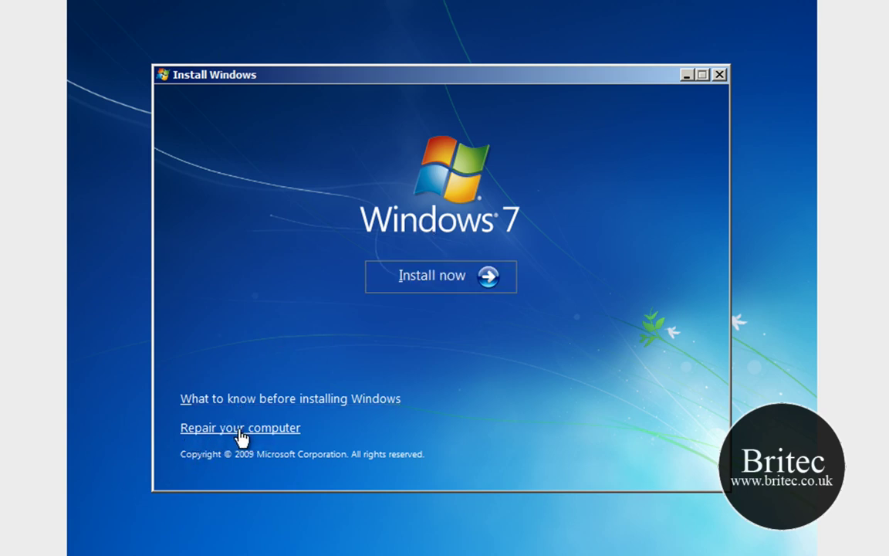
pyautogui.click(215, 432)
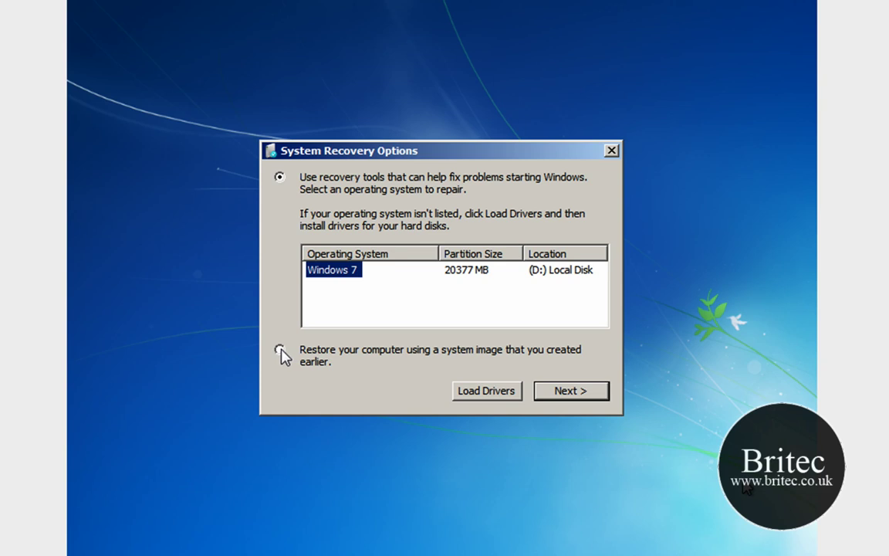
pyautogui.click(280, 179)
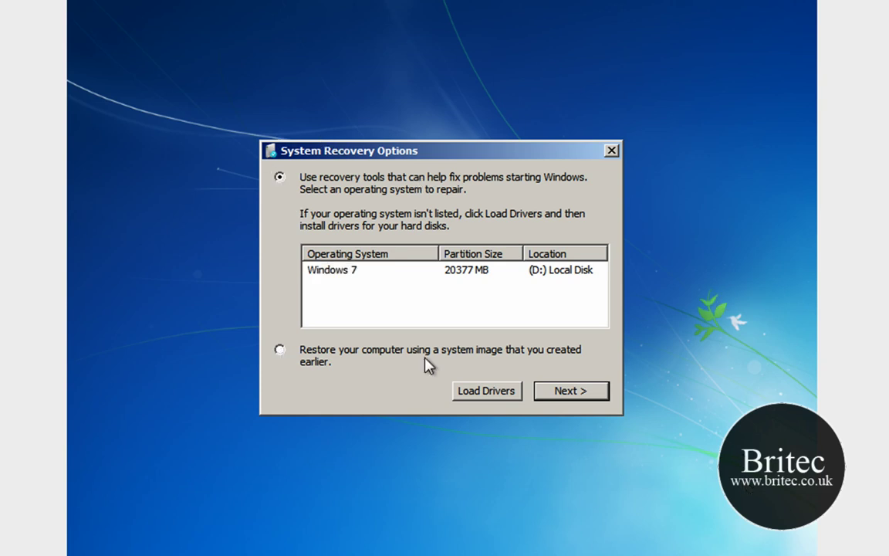
pyautogui.click(566, 393)
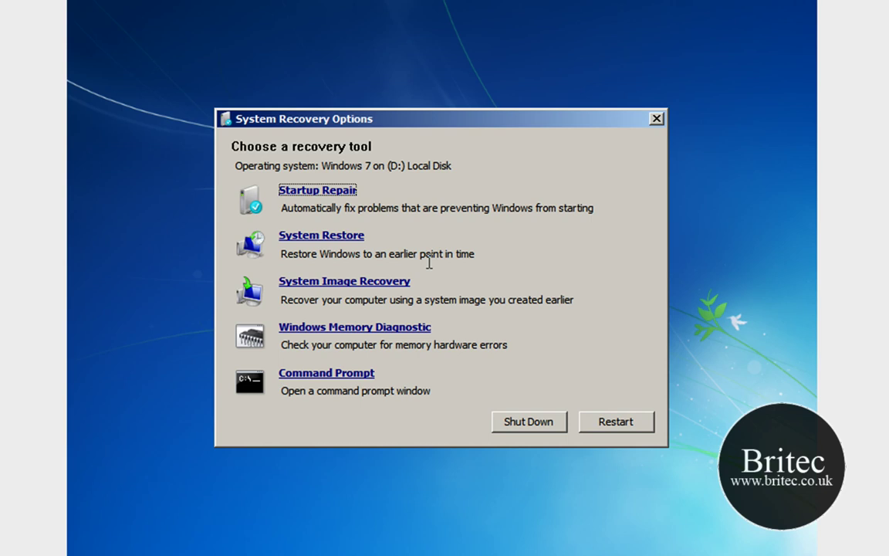
pyautogui.click(340, 377)
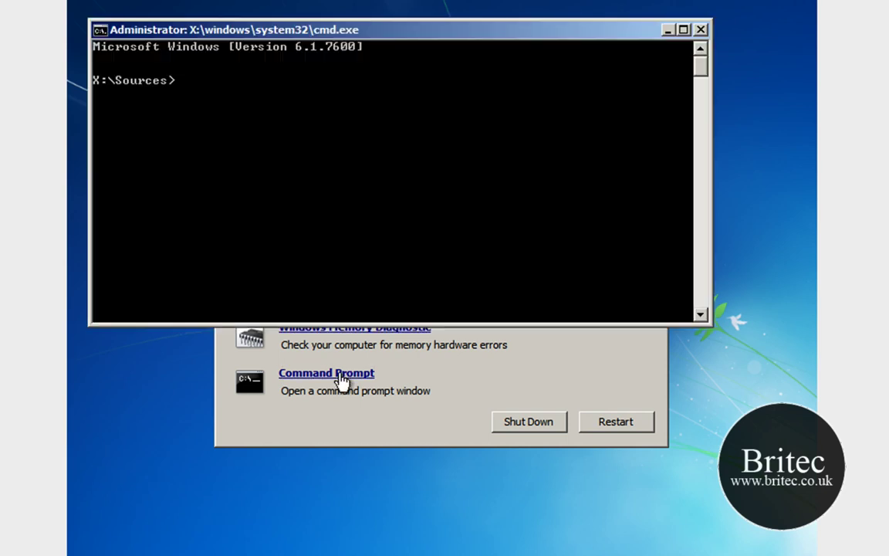
pyautogui.moveTo(298, 37); pyautogui.dragTo(334, 54)
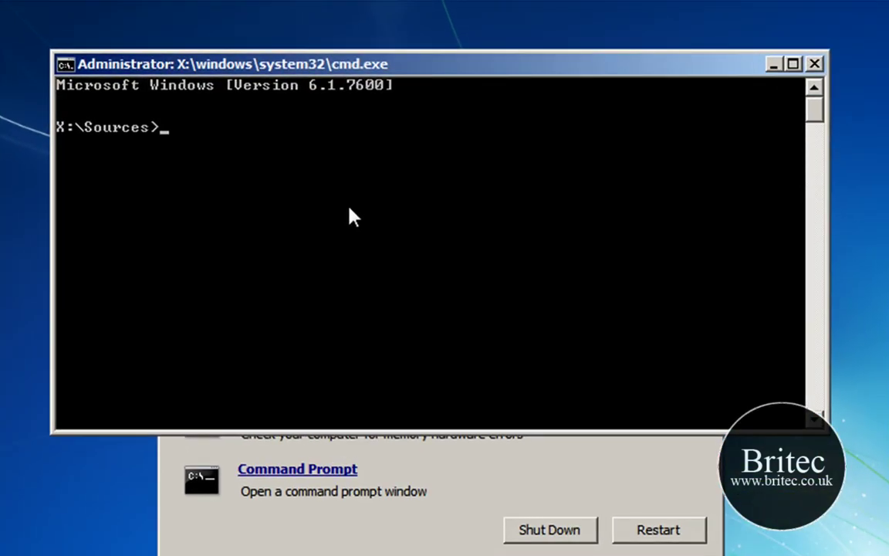
# Step: List the disk volumes in diskpart to check their drive letters, and exit diskpart
pyautogui.write('diskpart')
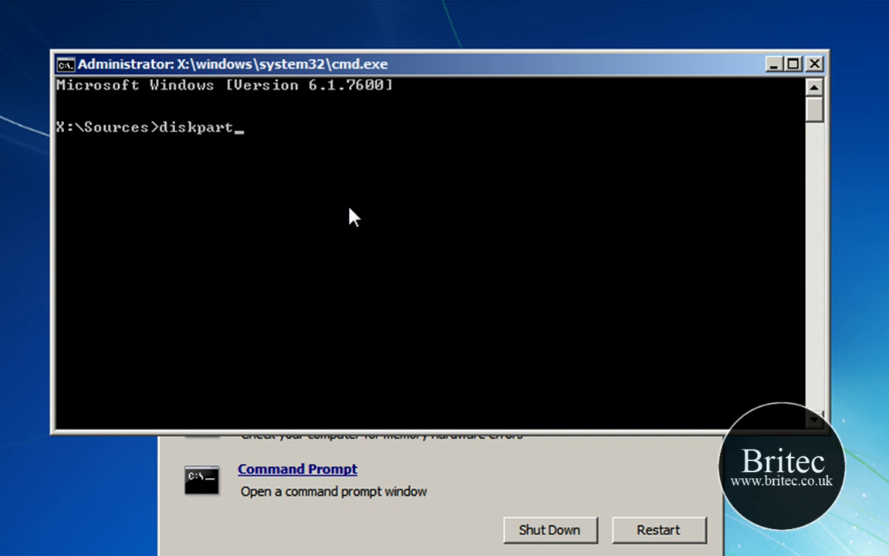
pyautogui.press('Return')
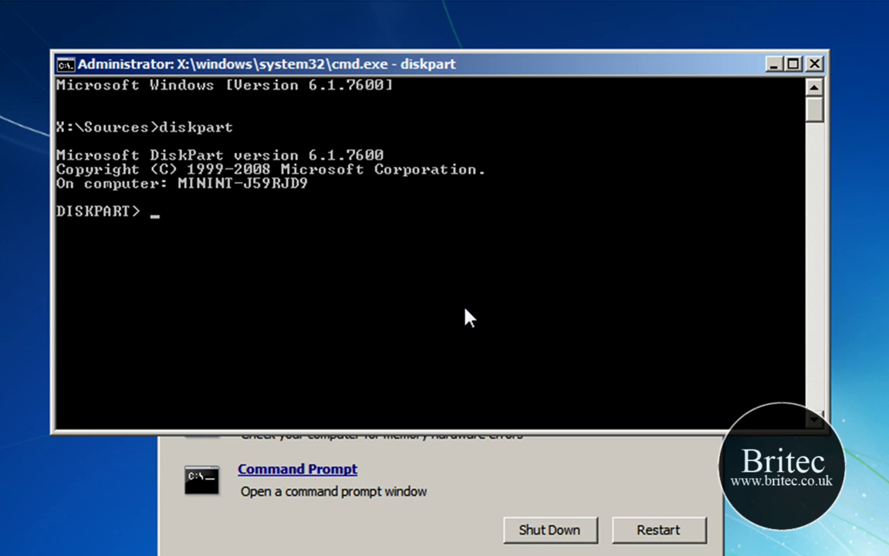
pyautogui.write('list volume')
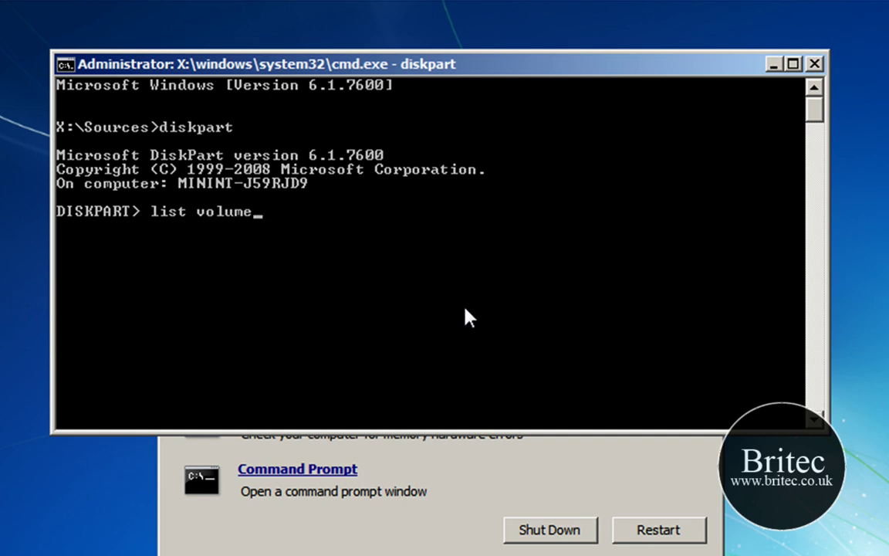
pyautogui.press('Return')
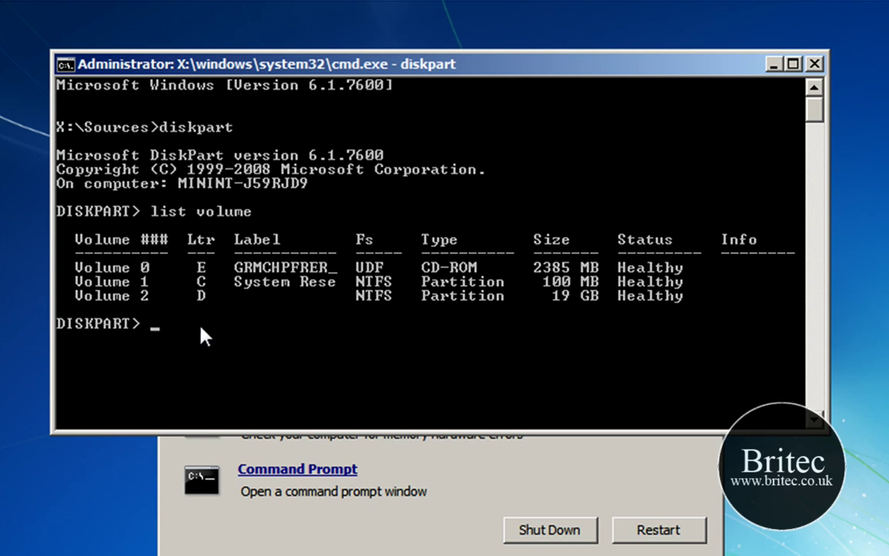
pyautogui.write('exit')
pyautogui.press('Return')
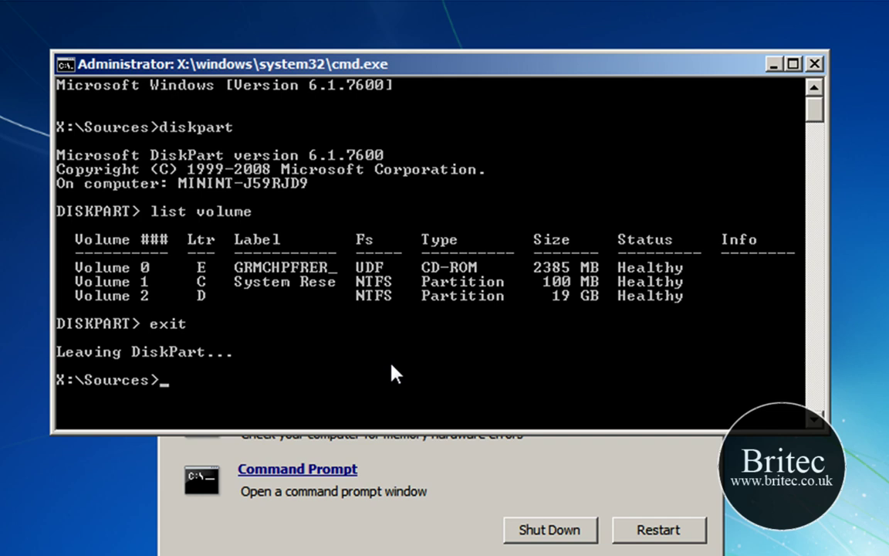
# Step: Silently import the registry backup by running regedit /s d:\Users\Britec\Desktop\registrybackup.reg
pyautogui.write('regedi')
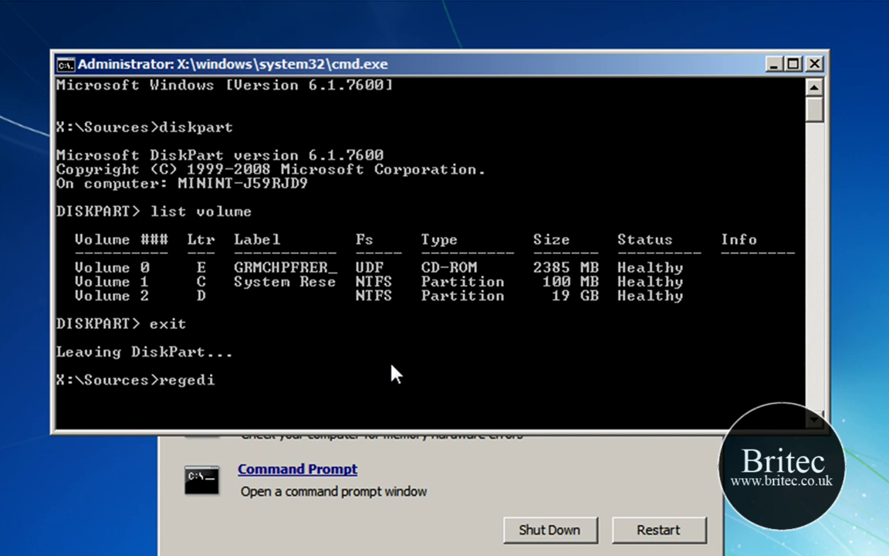
pyautogui.write('t /s')
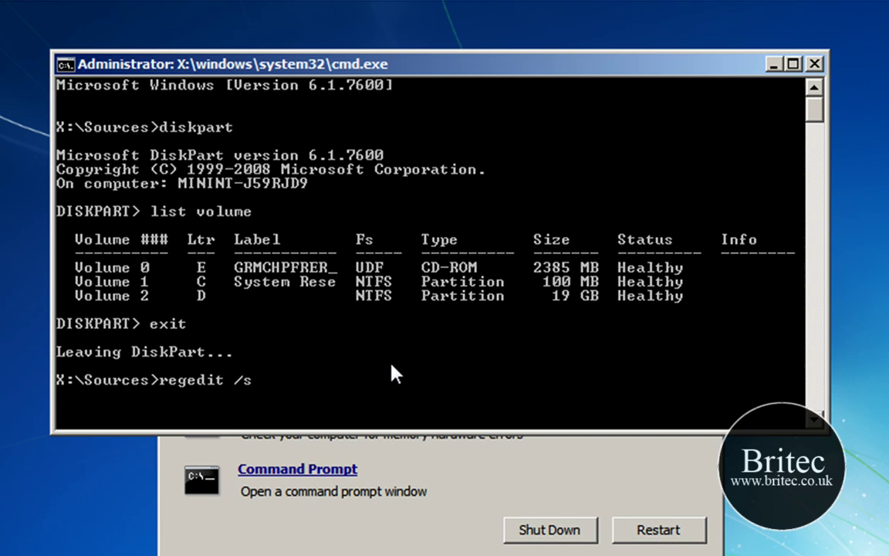
pyautogui.write('  d:\\Us')
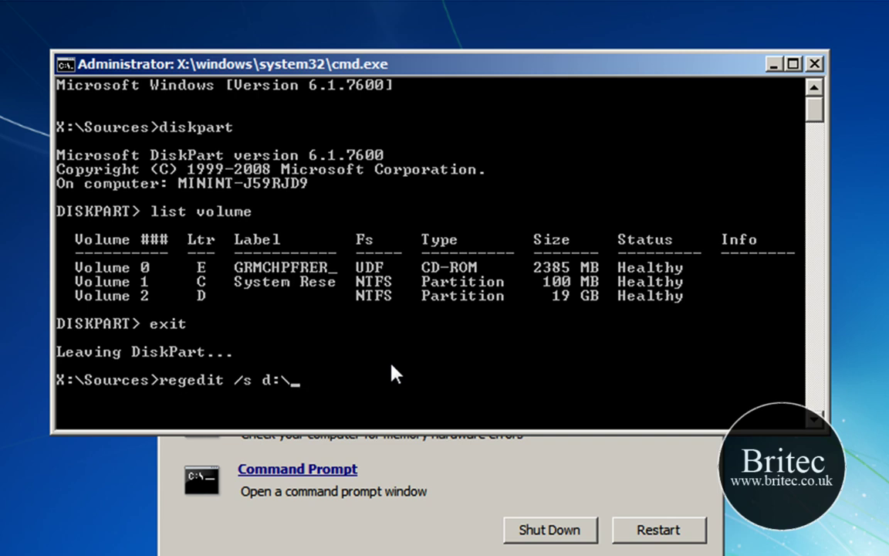
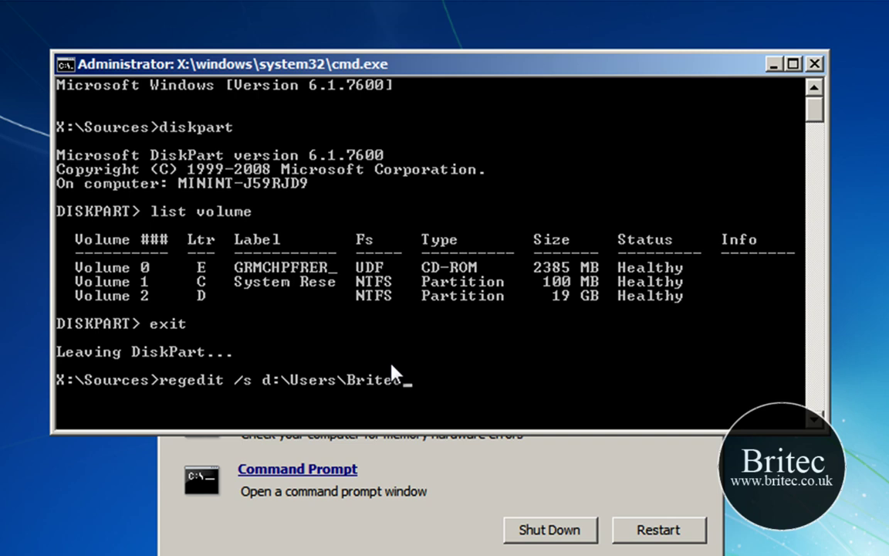
pyautogui.write('\\Desktop')
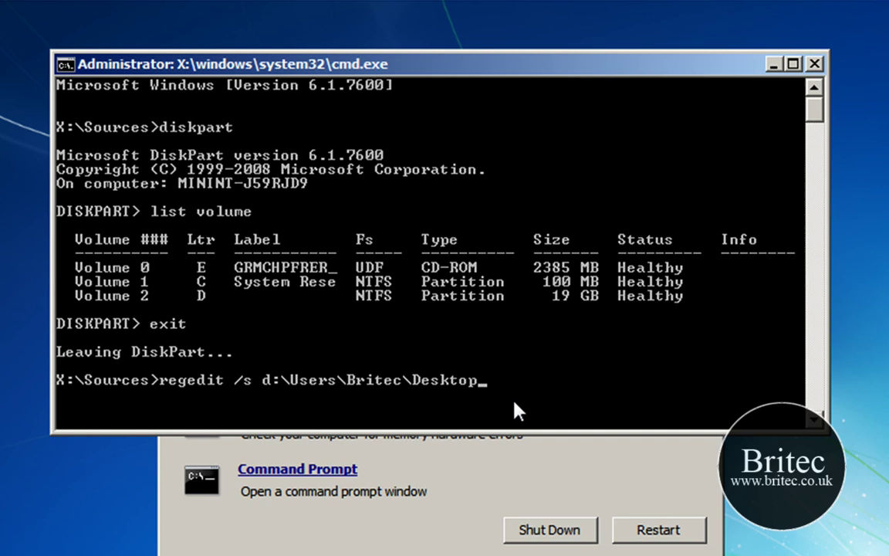
pyautogui.write('\\registrybackup')
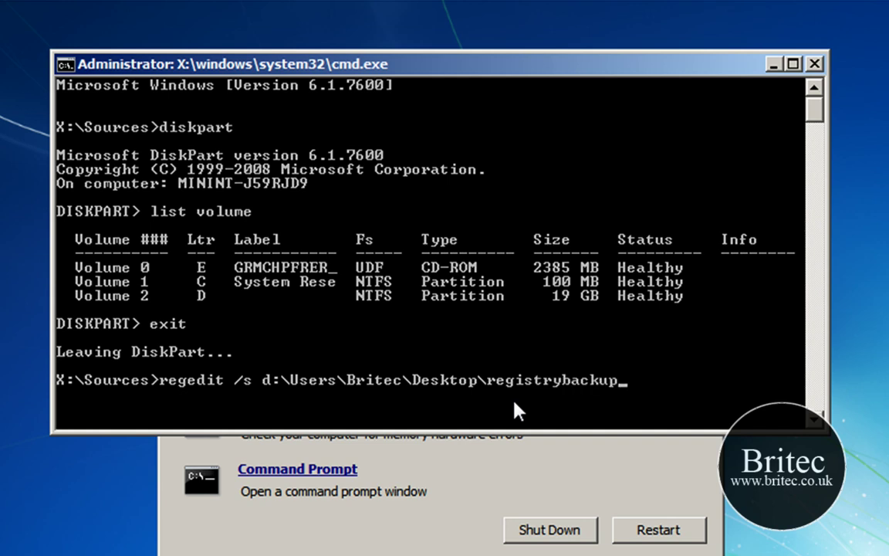
pyautogui.write('.reg')
pyautogui.press('Return')
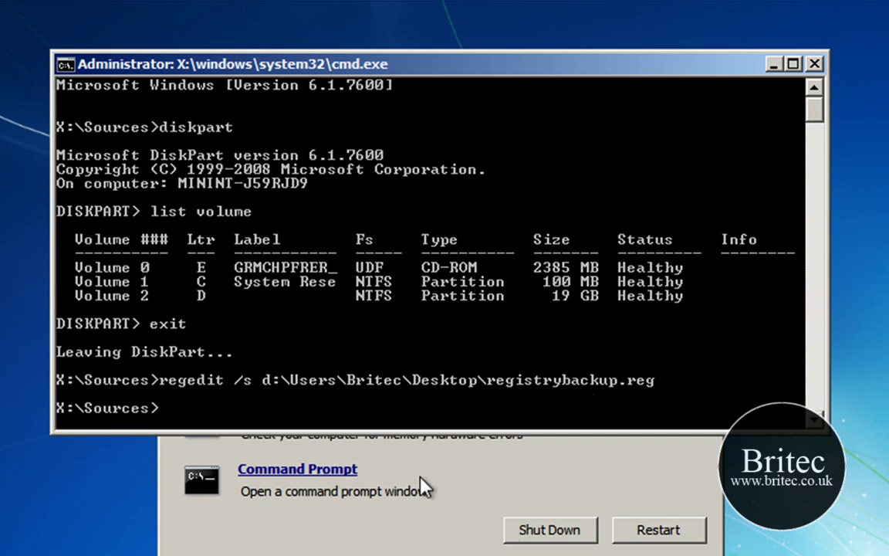
# Step: Exit the command prompt and restart the computer from System Recovery Options
pyautogui.write('exit')
pyautogui.press('Return')
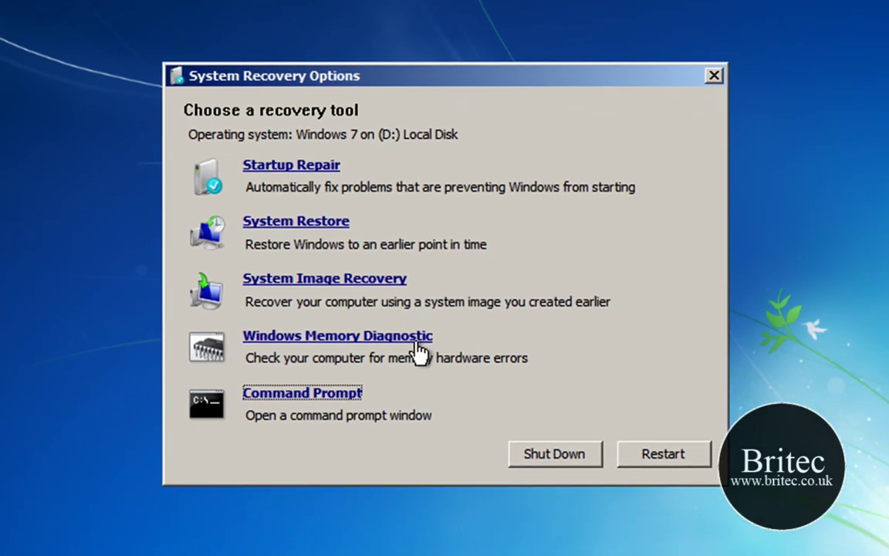
pyautogui.click(649, 453)
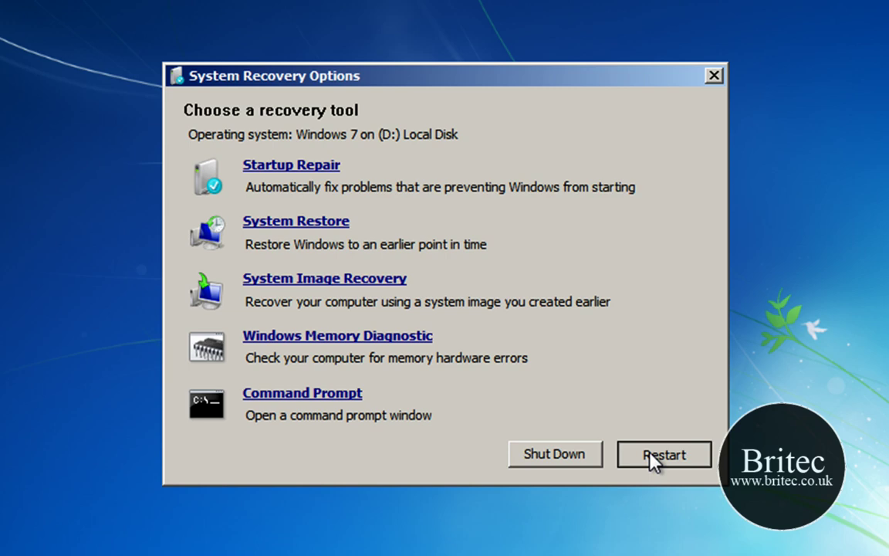